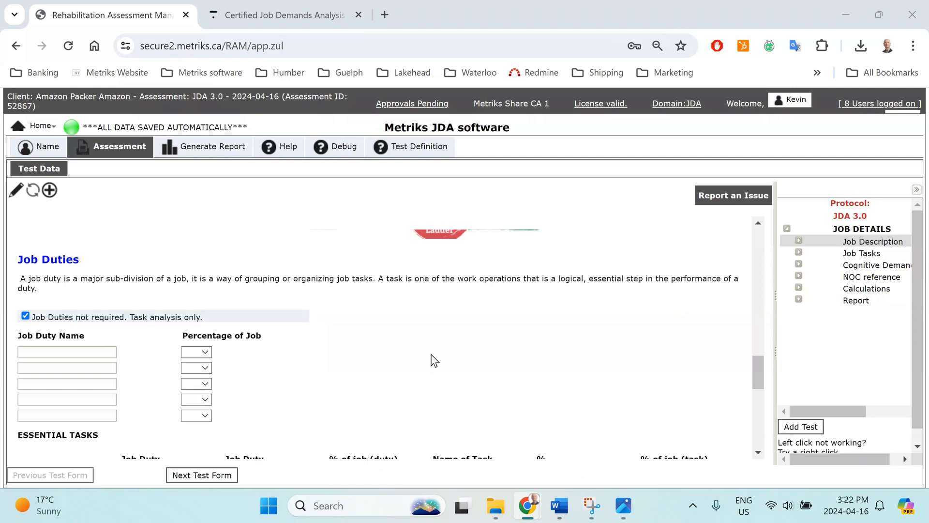
Review the essential tasks and their percentages, and check them against the task list in the course assignment.
scroll(434, 361, "down", 3)
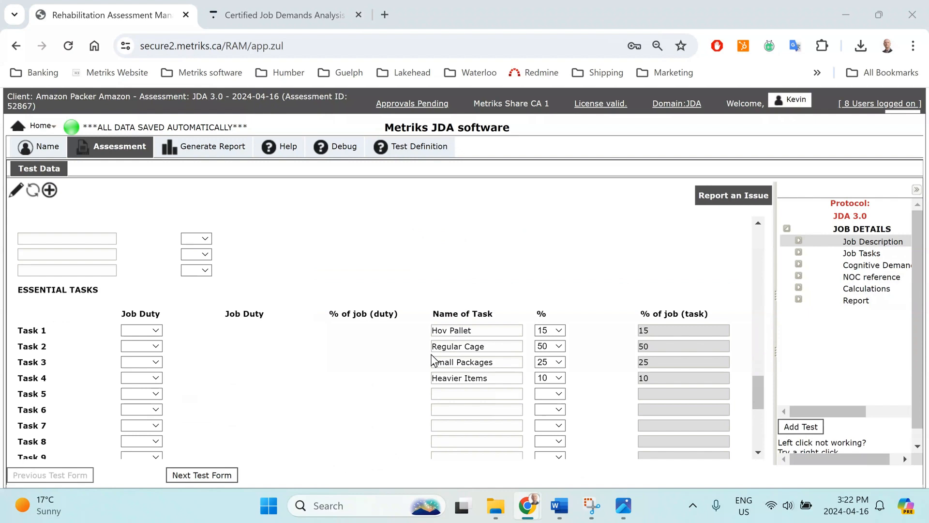
scroll(435, 361, "down", 1)
scroll(434, 360, "down", 1)
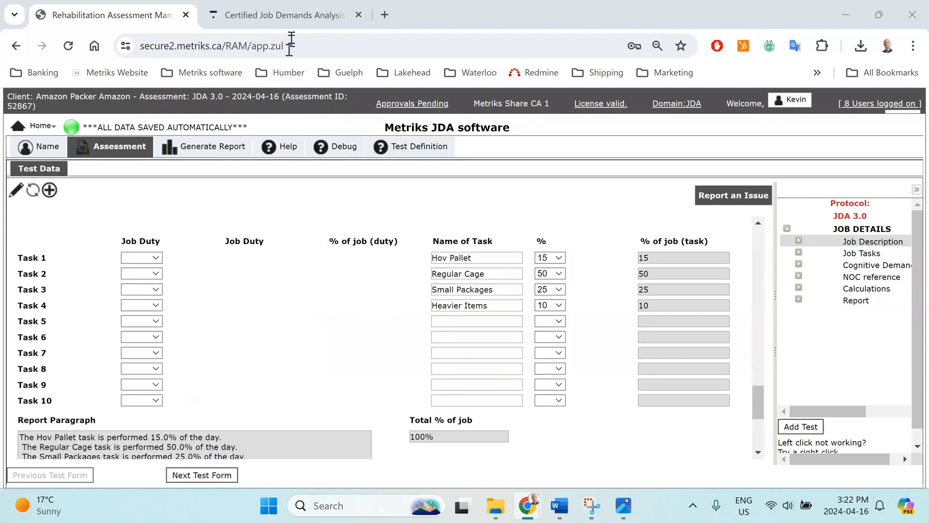
left_click(302, 16)
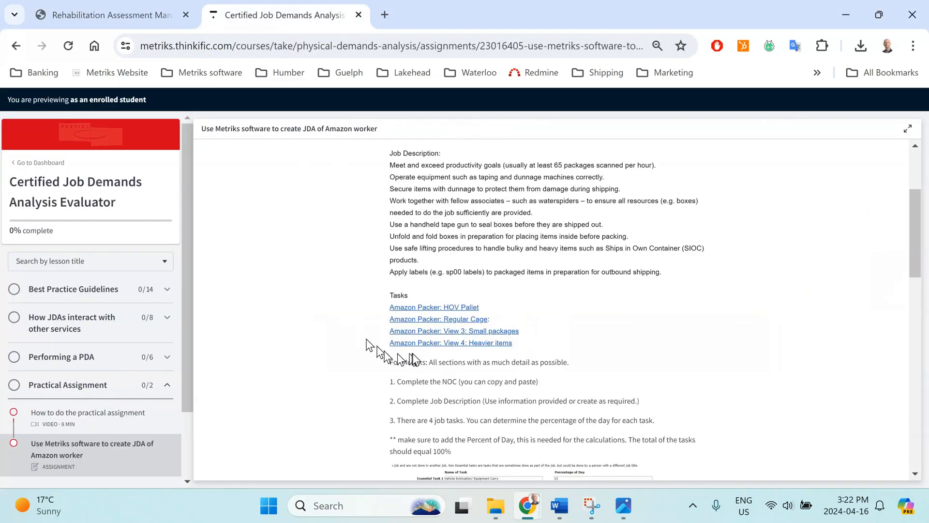
left_click(124, 28)
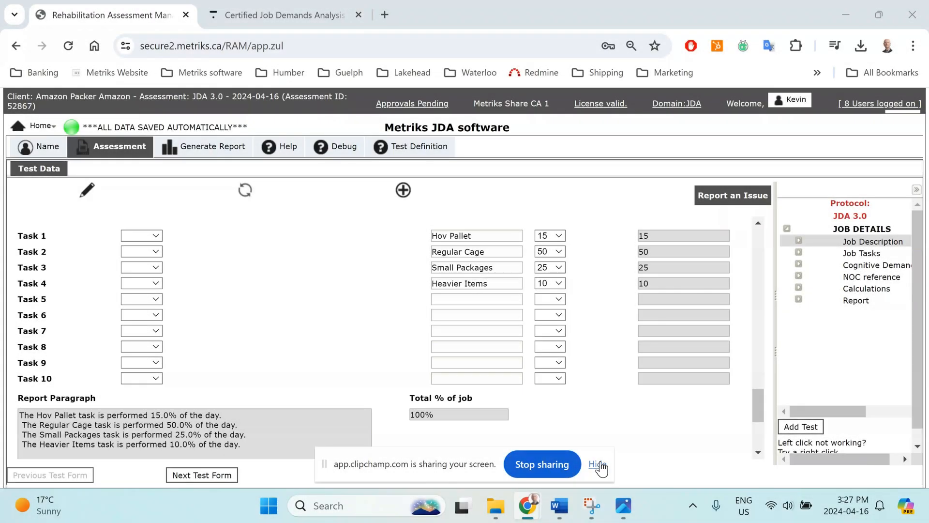
left_click(598, 465)
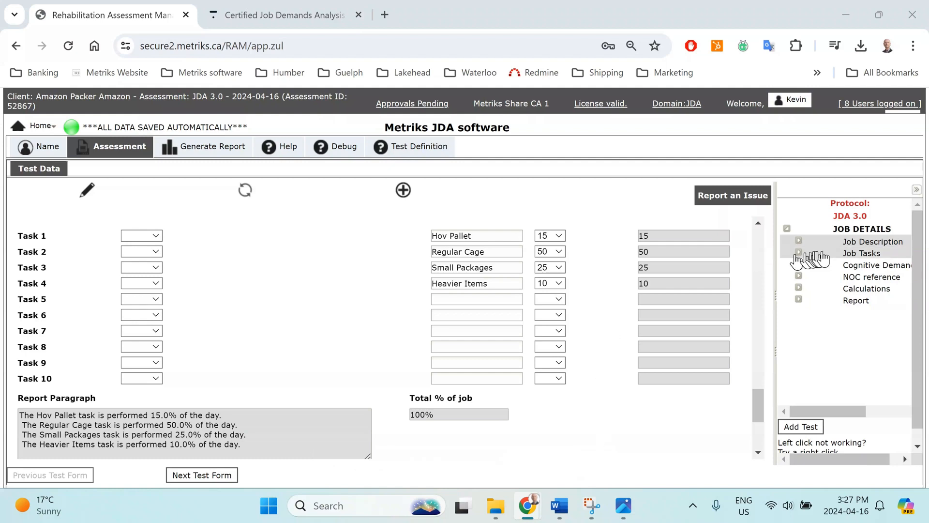
Open the Job Tasks form and look through the pages for Task 2 and Task 3.
left_click(878, 256)
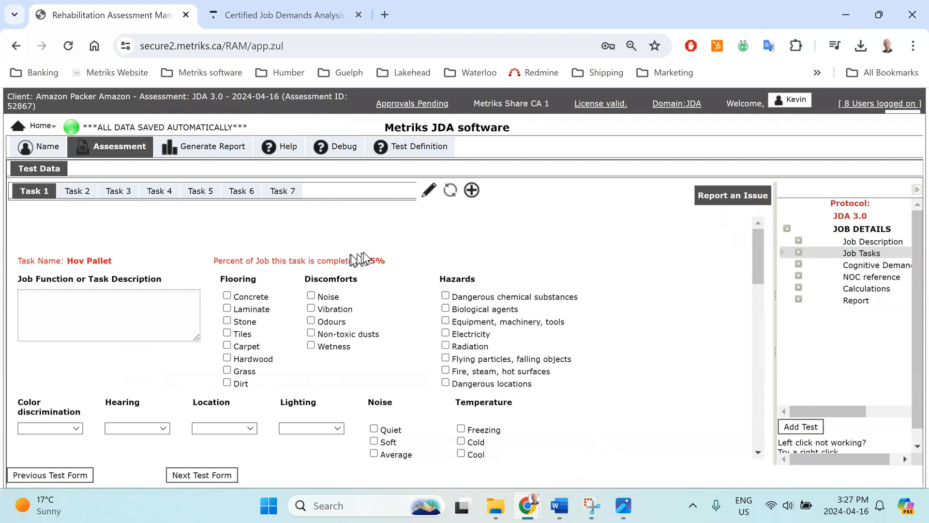
left_click(82, 198)
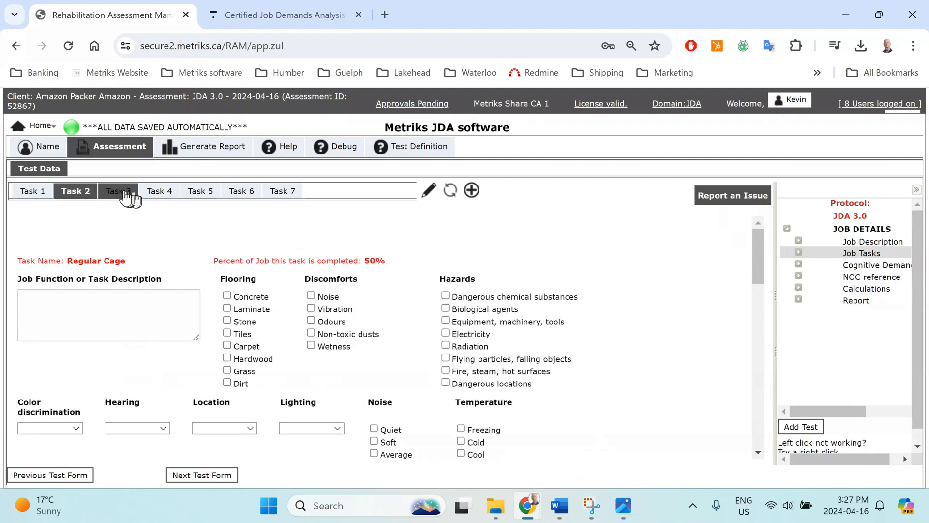
left_click(117, 192)
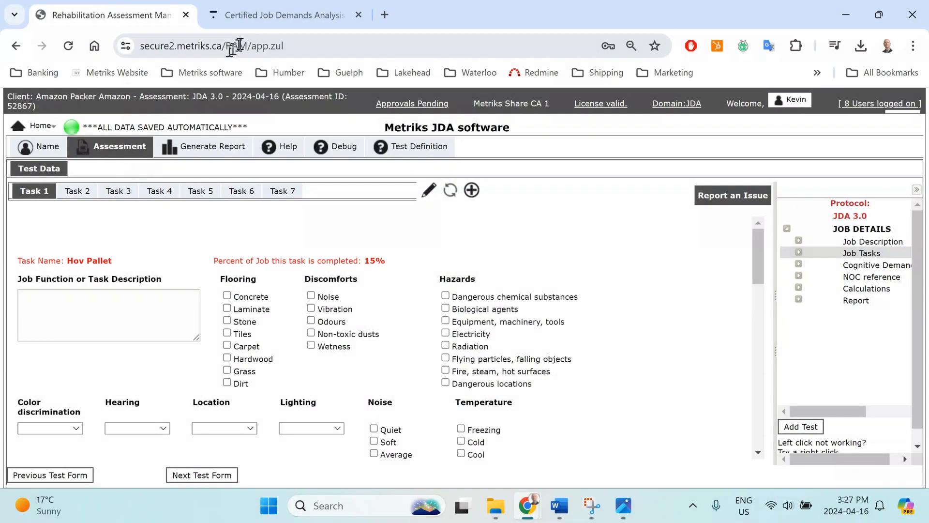
Open the Amazon Packer: HOV Pallet video linked in the course assignment.
left_click(268, 15)
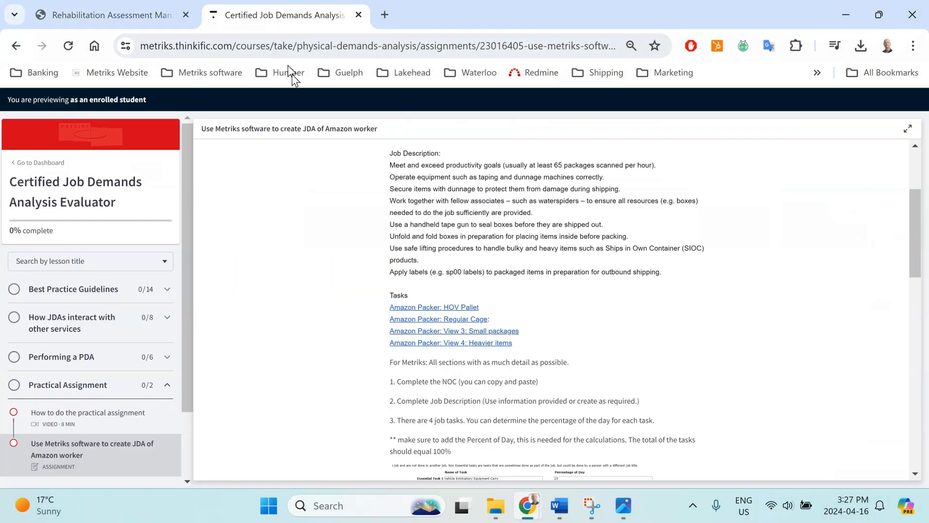
left_click(434, 312)
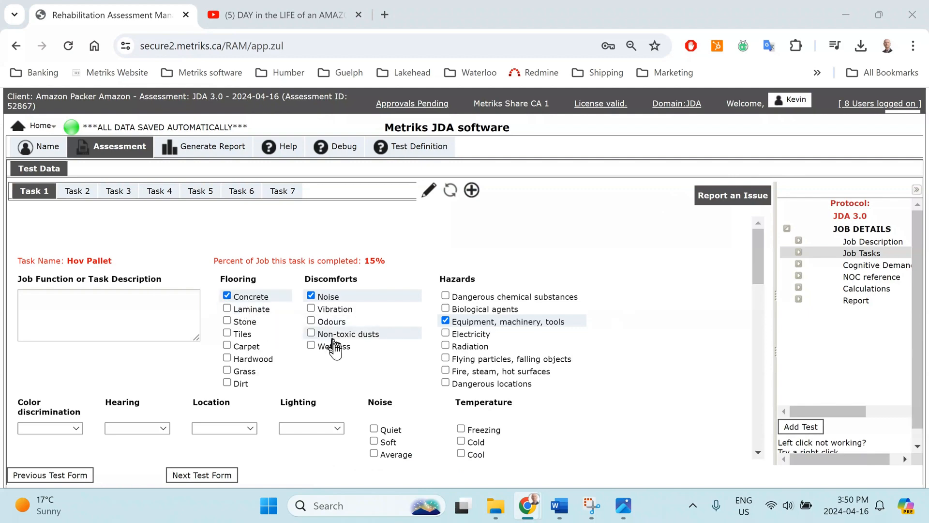
Set the lighting of Task 1, Hov Pallet, to Good.
scroll(334, 356, "down", 1)
scroll(335, 358, "down", 1)
left_click(331, 355)
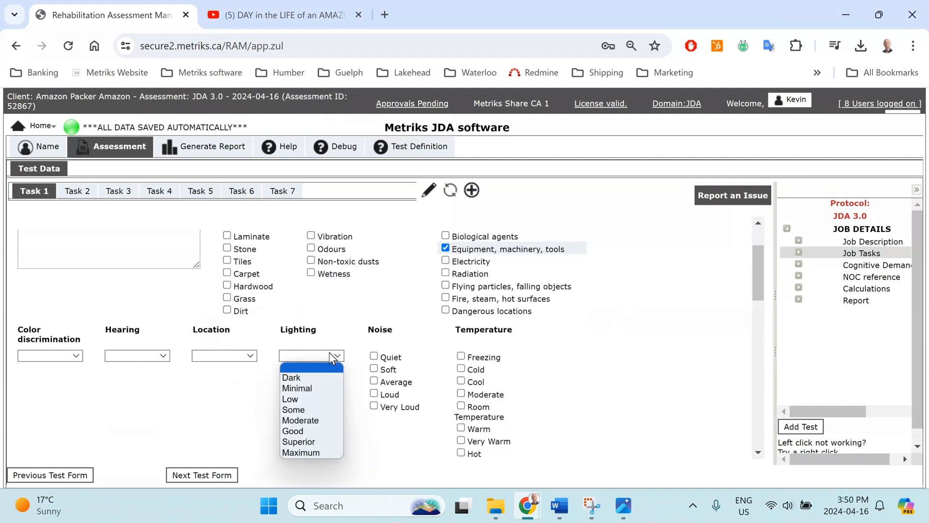
left_click(322, 431)
Examine the percentage-of-task entries and notes for Task 1's posture, reaching and lifting demands.
scroll(228, 404, "down", 4)
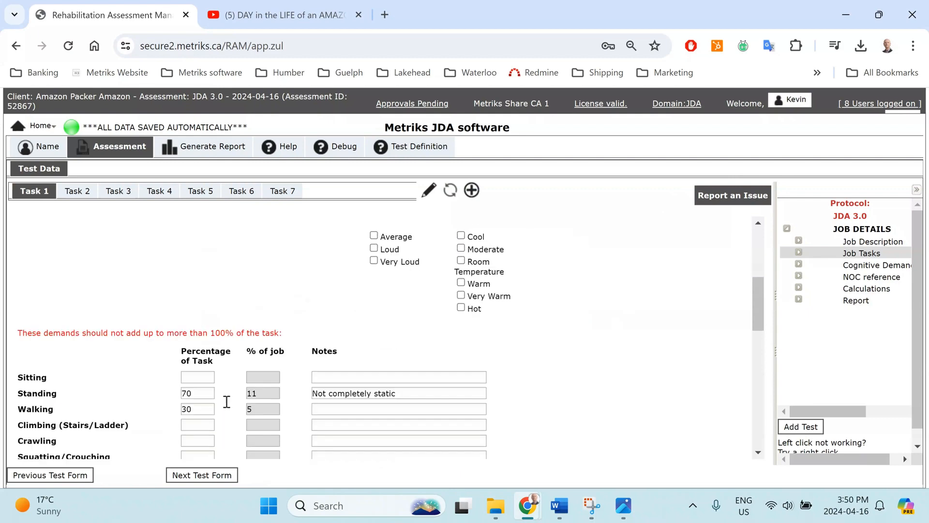
scroll(227, 406, "down", 2)
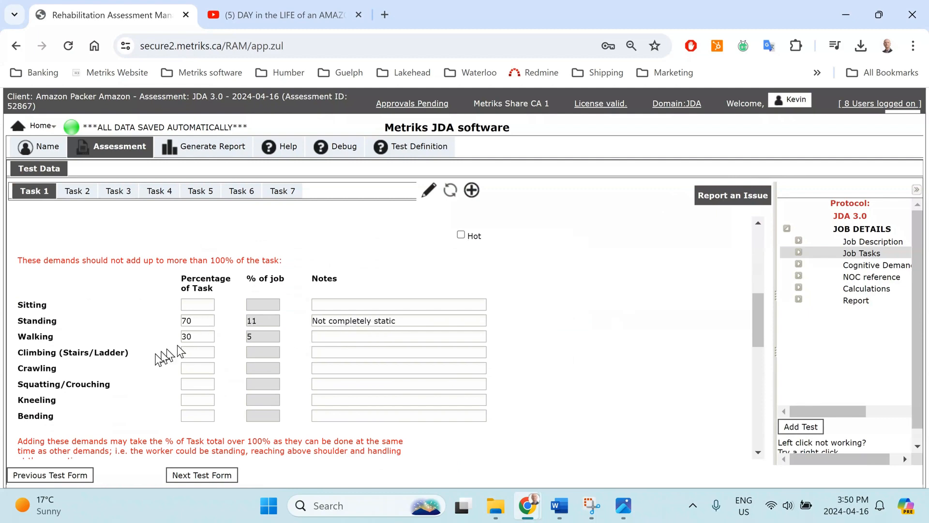
scroll(143, 364, "down", 8)
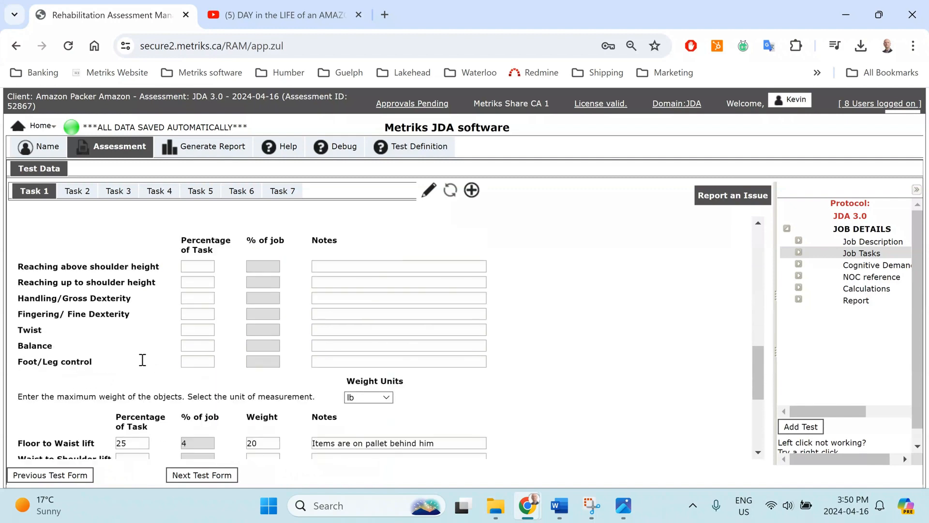
scroll(142, 364, "down", 2)
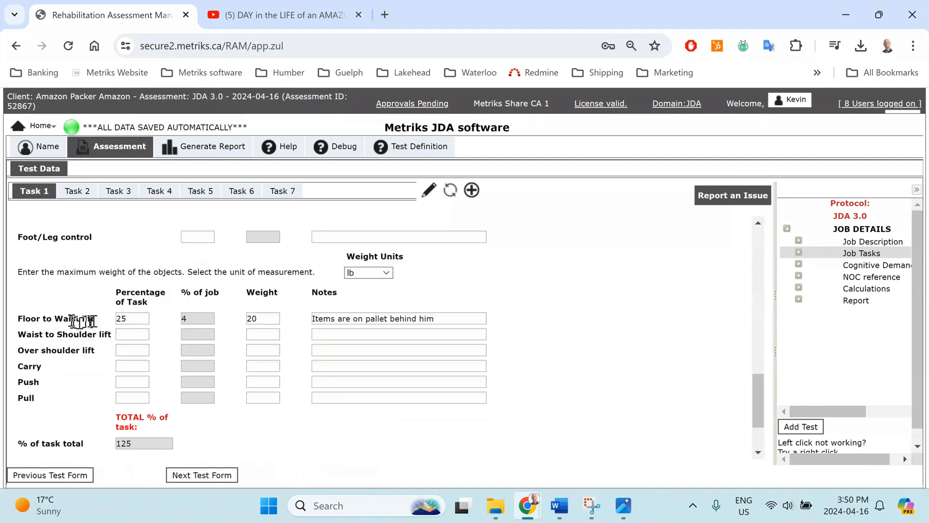
Check the weight unit options, the Floor to Waist lift percentage and weight, and the written summary of Task 1.
left_click(376, 274)
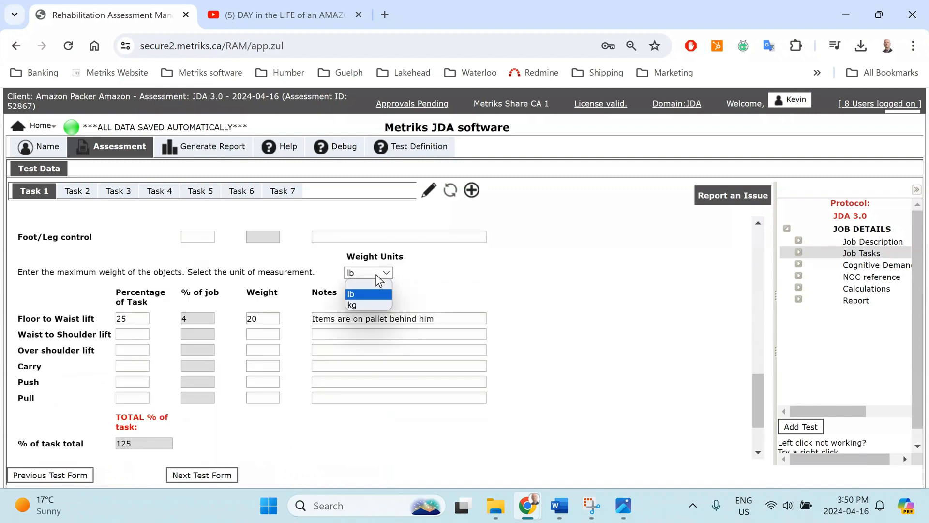
left_click(376, 274)
left_click(131, 322)
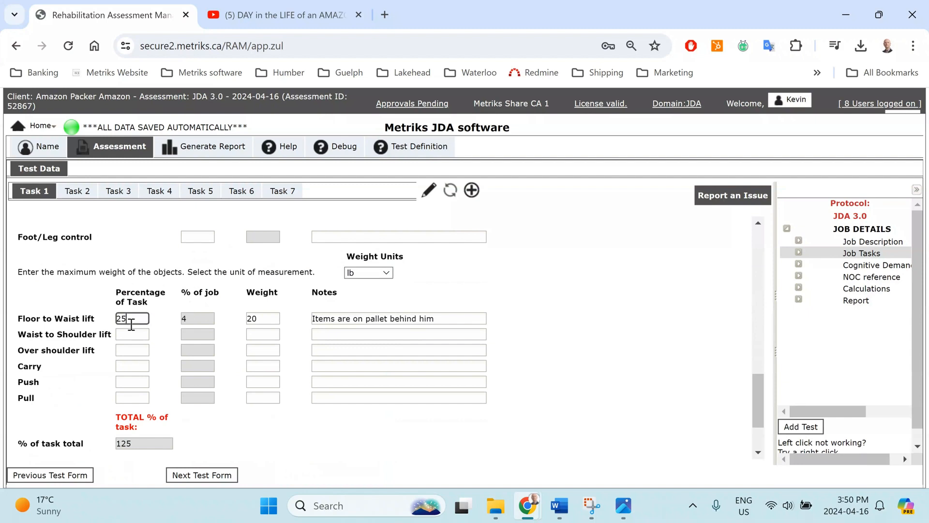
left_click(257, 321)
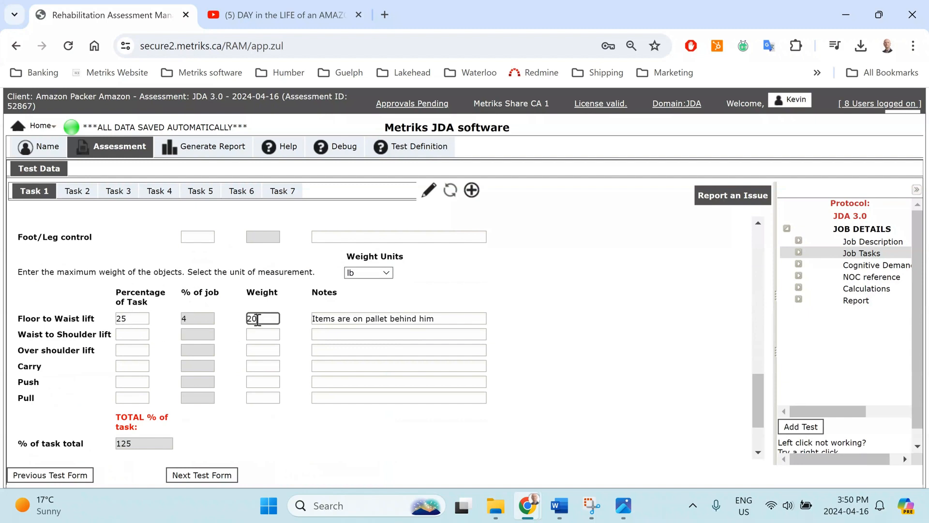
scroll(257, 320, "down", 2)
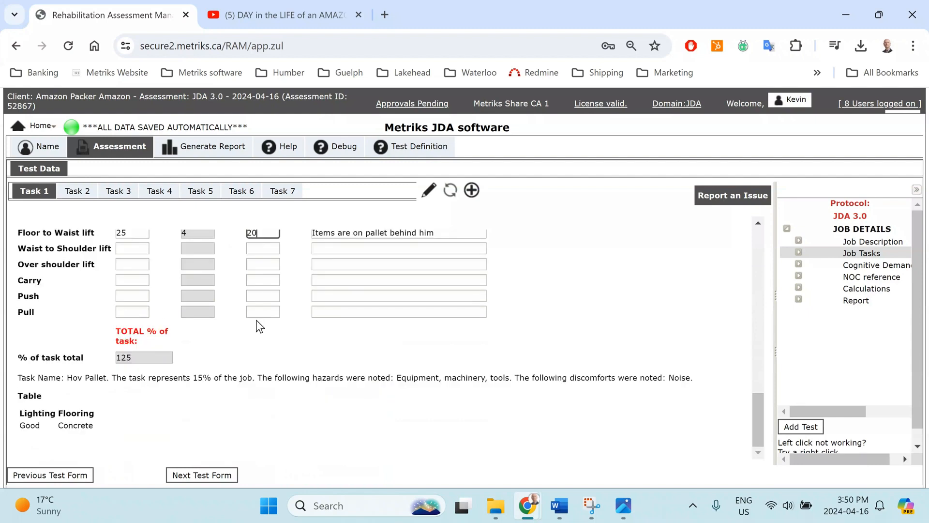
scroll(260, 327, "up", 2)
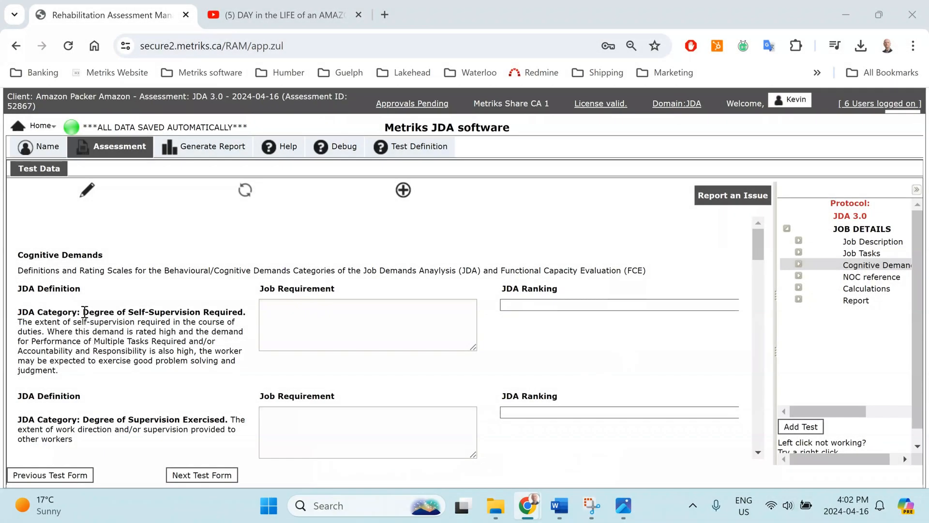
Examine the Cognitive Demands form, including the self-supervision definition, its job requirement and ranking options, and the remaining categories.
left_click_drag(86, 311, 140, 374)
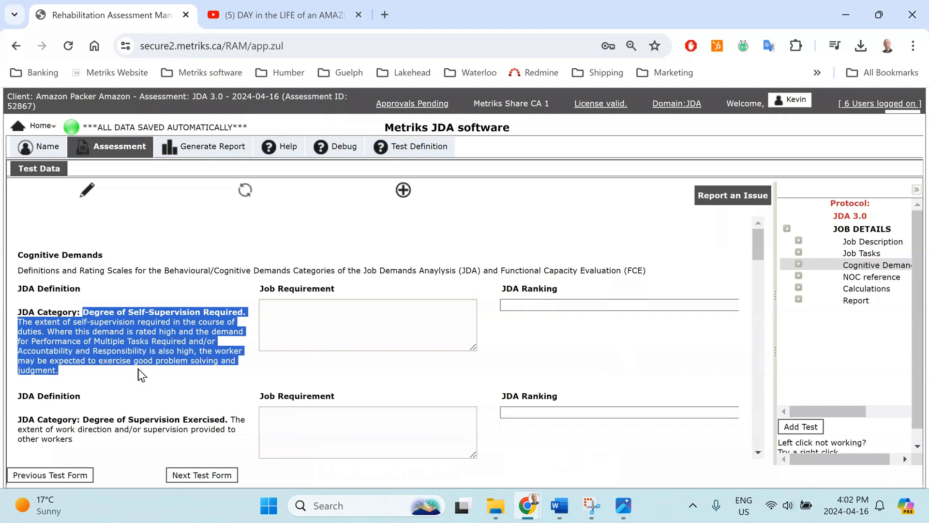
left_click(282, 308)
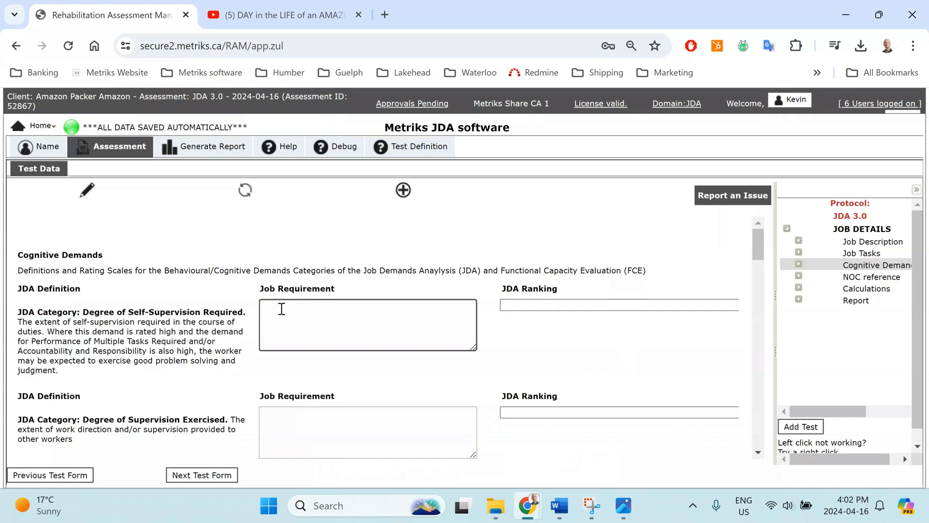
left_click(541, 306)
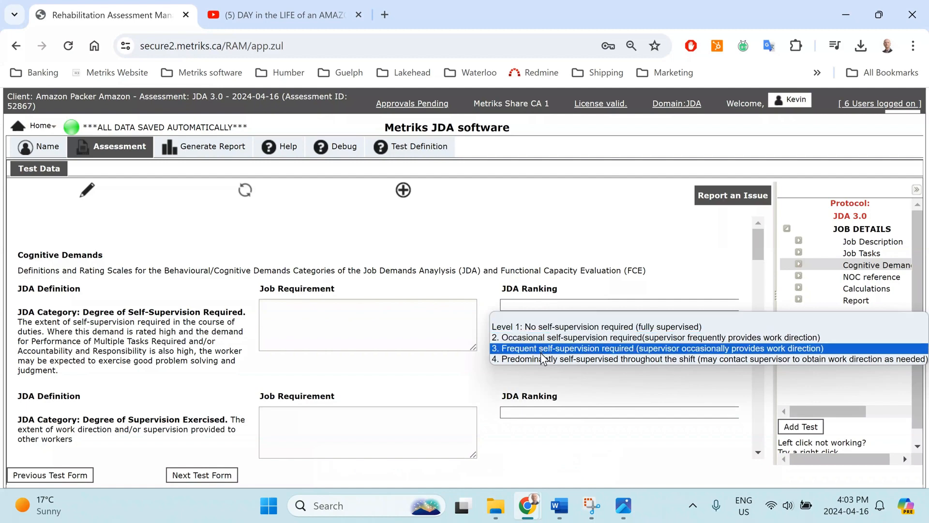
scroll(210, 386, "down", 1)
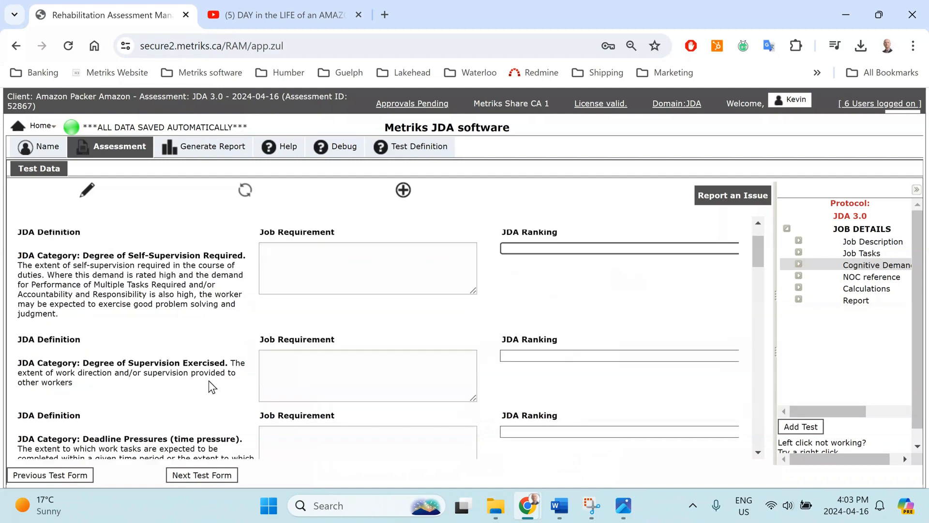
scroll(209, 386, "down", 4)
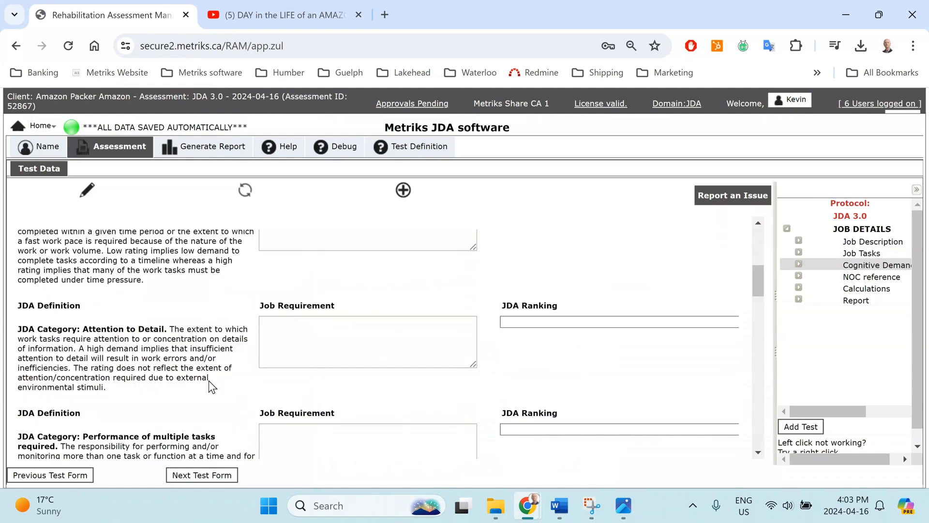
scroll(211, 385, "down", 3)
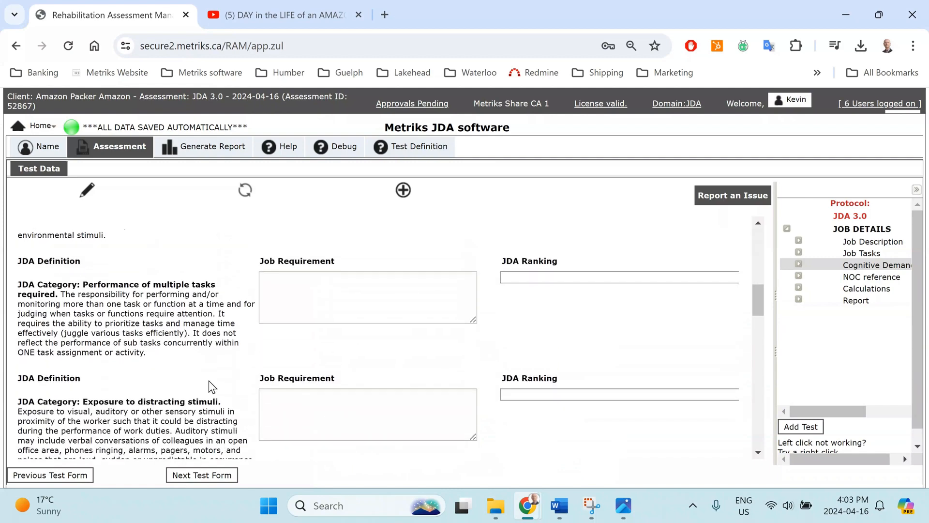
scroll(211, 385, "down", 1)
scroll(210, 381, "down", 2)
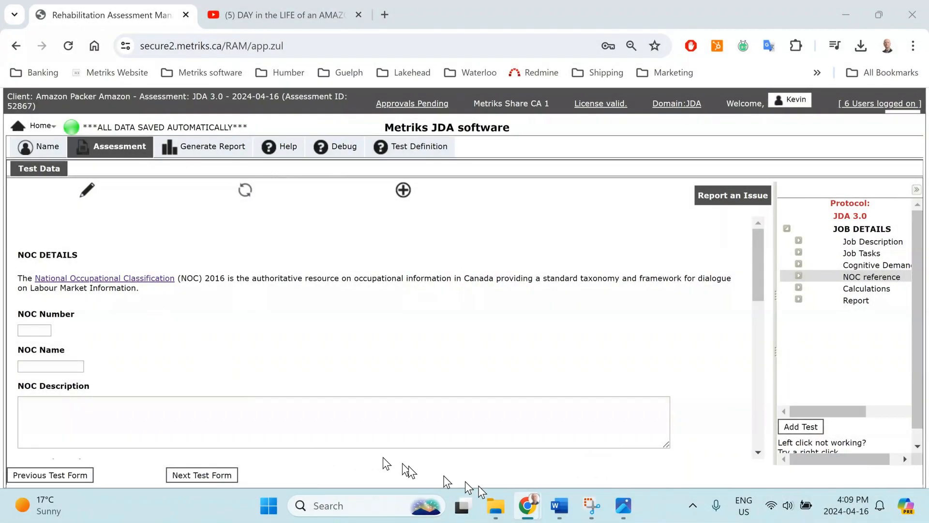
Switch to the National Occupational Classification search results for packer and open unit group 75101 – Material handlers.
mouse_move(527, 509)
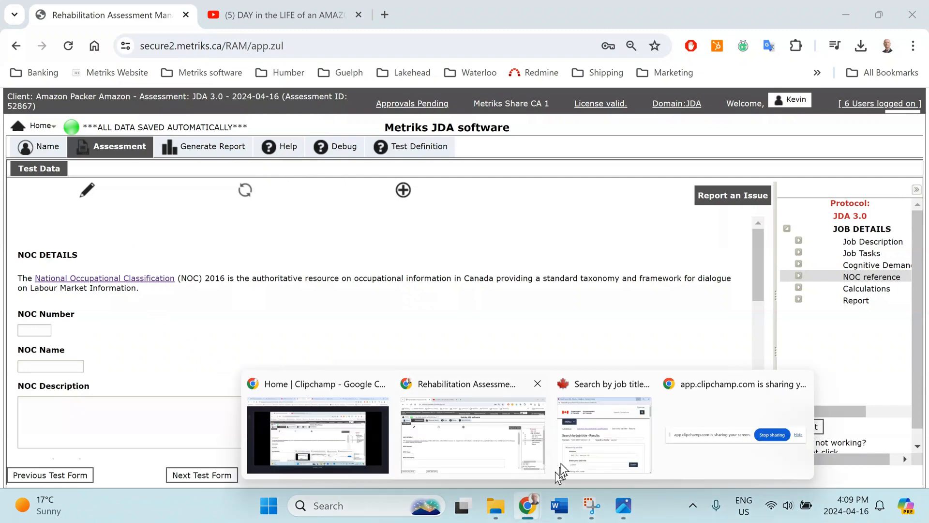
left_click(583, 441)
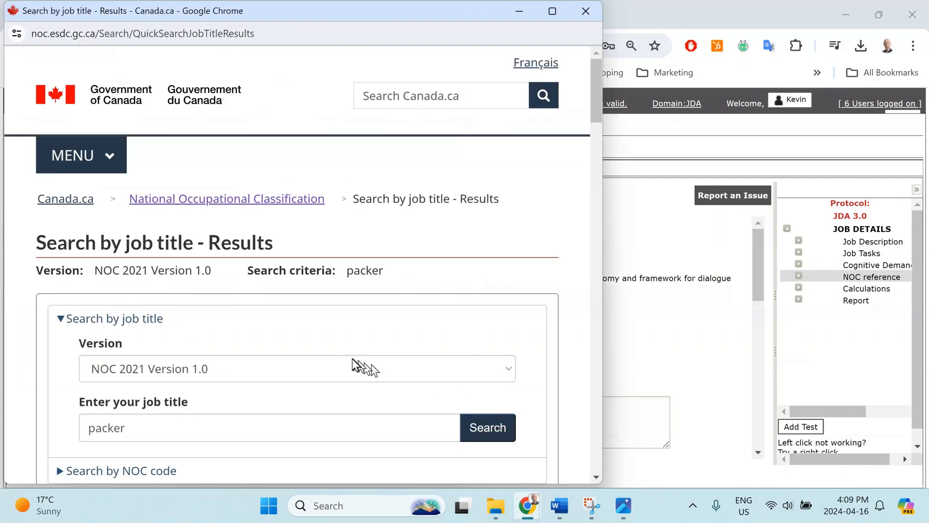
scroll(276, 307, "down", 3)
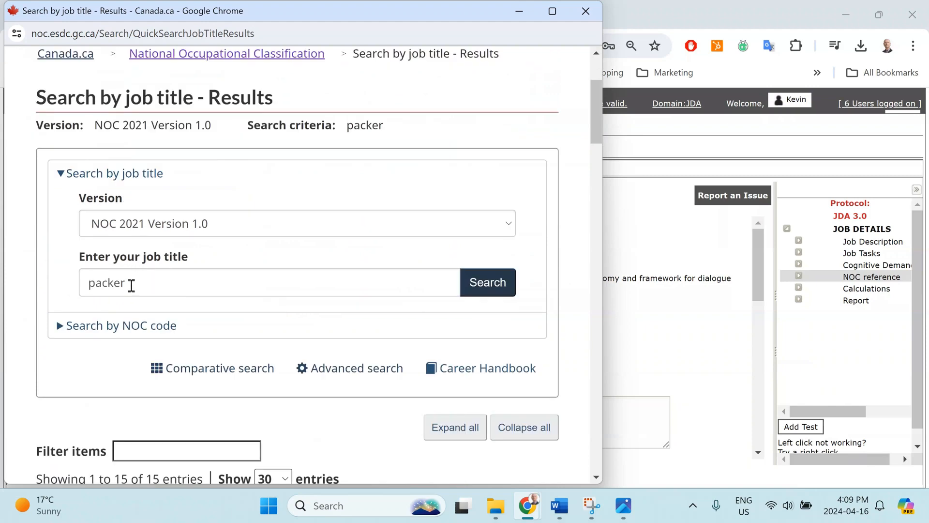
scroll(132, 285, "down", 9)
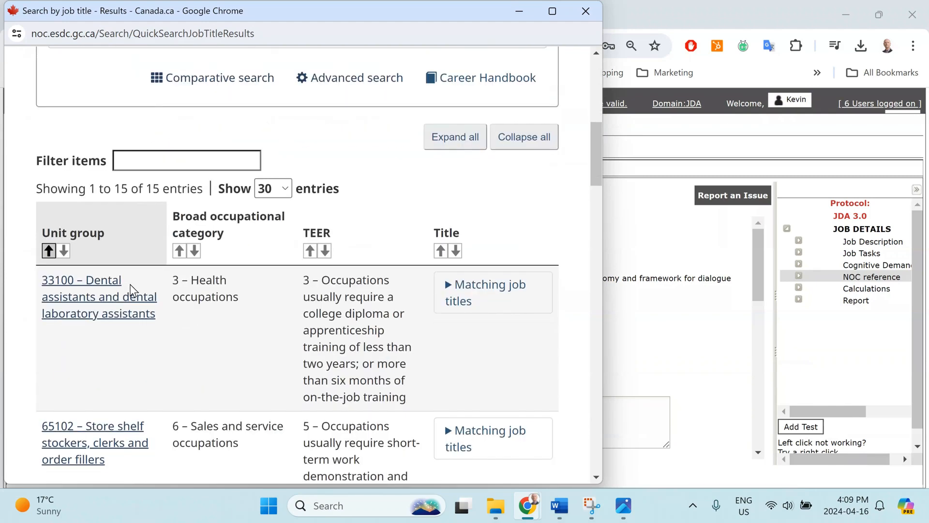
scroll(129, 289, "down", 3)
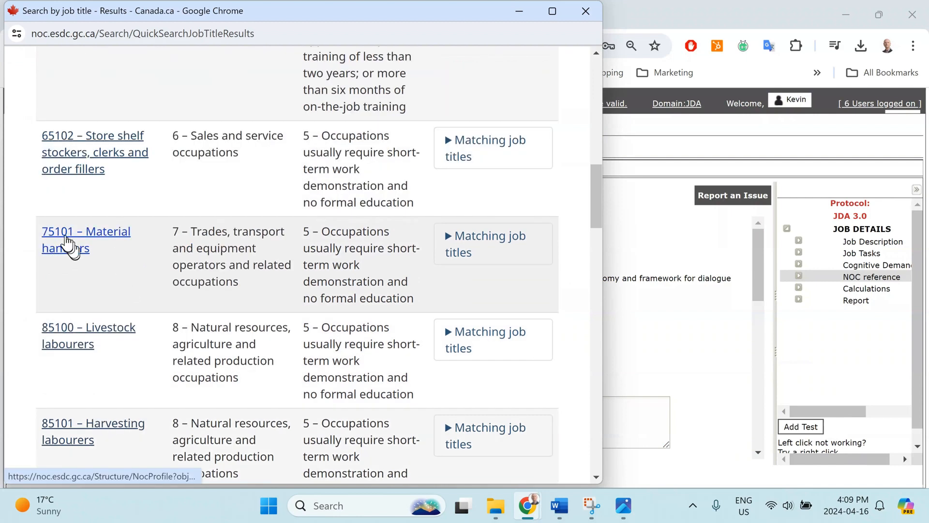
left_click(67, 241)
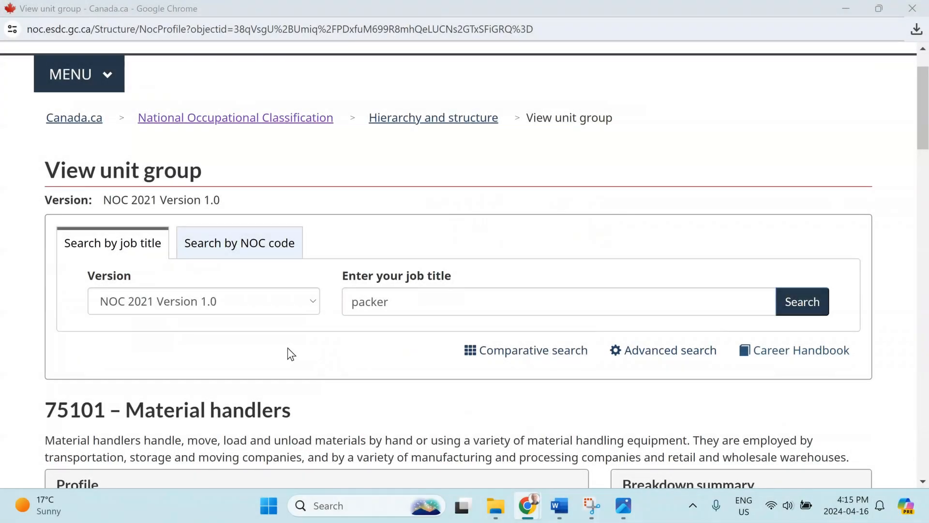
Examine the NOC code, name and description of the Material handlers unit group.
scroll(82, 174, "down", 5)
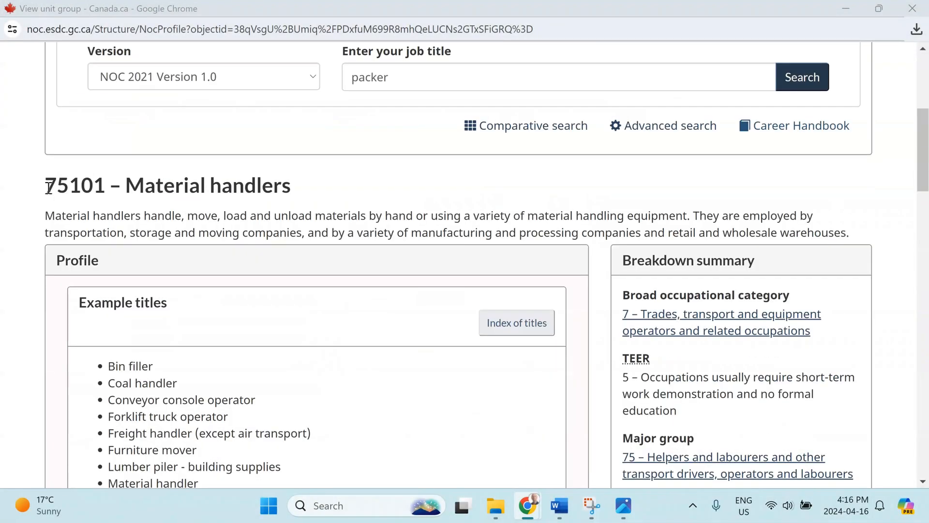
left_click_drag(49, 188, 132, 187)
left_click(72, 219)
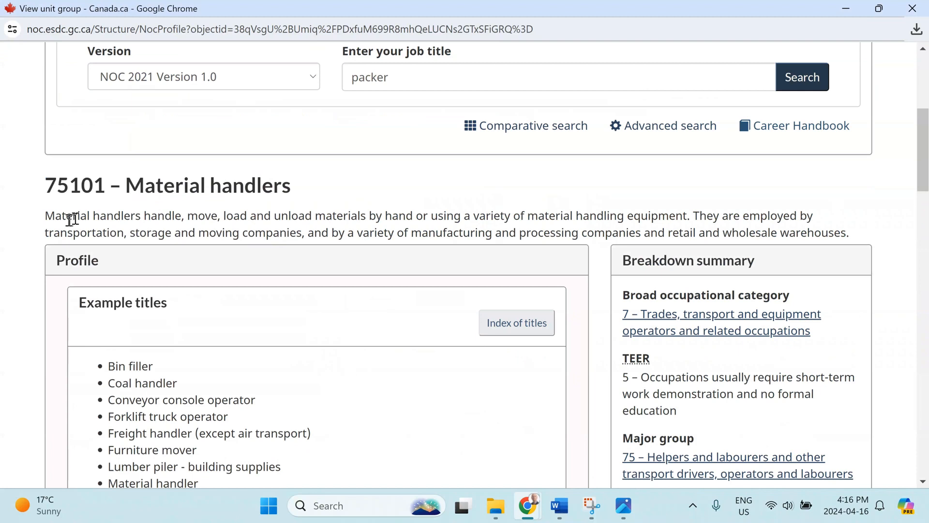
Review the Material handlers description and main duties, and paste the duties into the NOC Main Duties field of the Metriks NOC reference form.
left_click_drag(59, 215, 699, 212)
left_click_drag(764, 209, 825, 237)
scroll(177, 316, "down", 2)
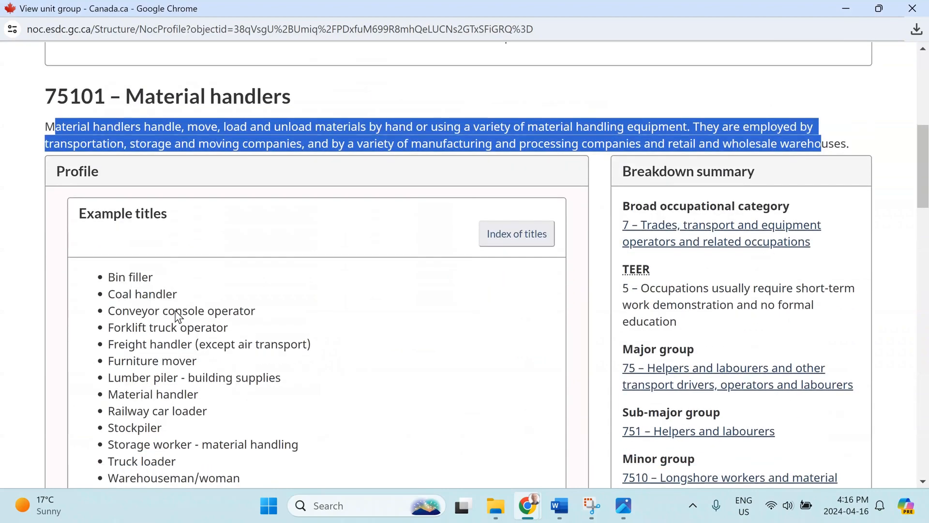
scroll(177, 315, "down", 7)
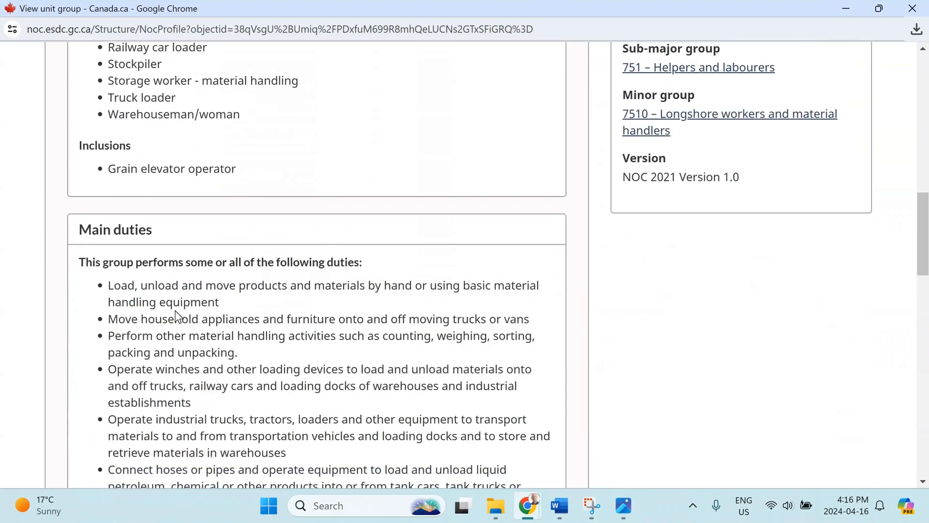
scroll(177, 315, "down", 2)
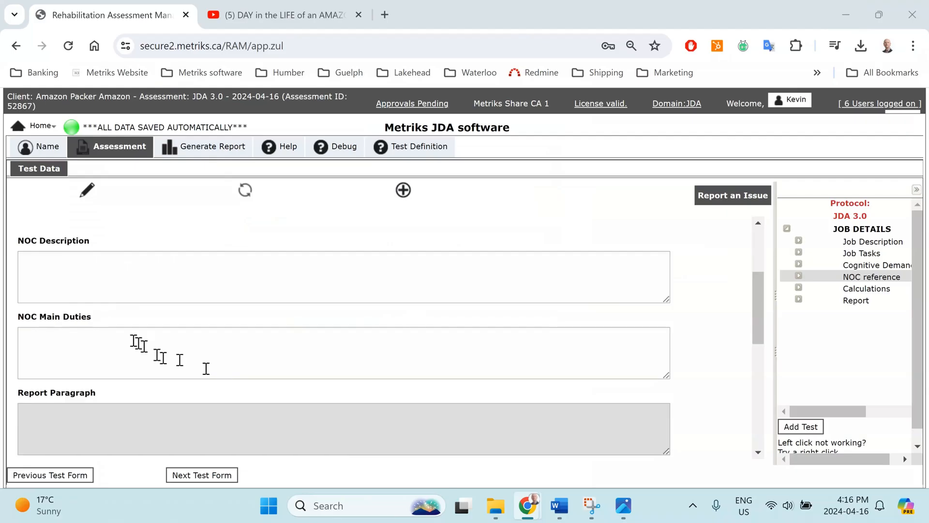
left_click(123, 337)
key("ctrl+v")
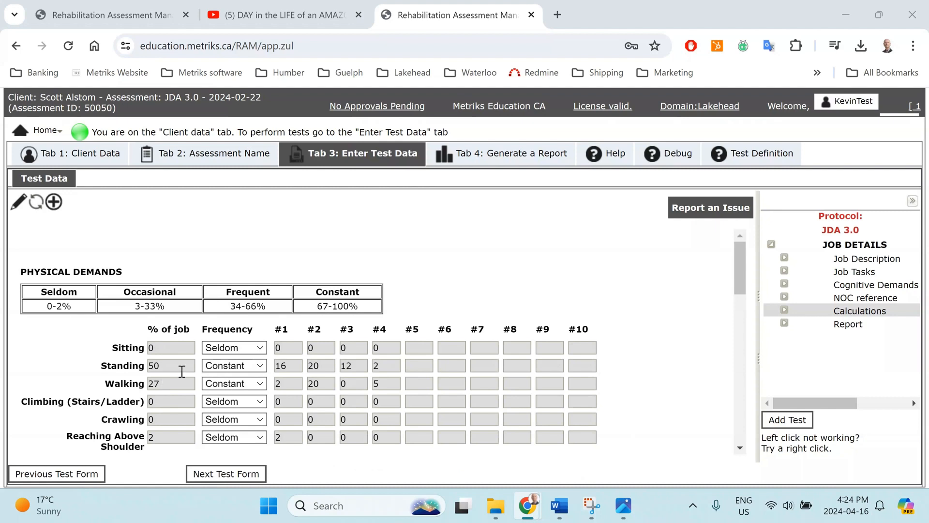
Check the Standing frequency selection in the Physical Demands section of the Calculations form.
left_click(243, 370)
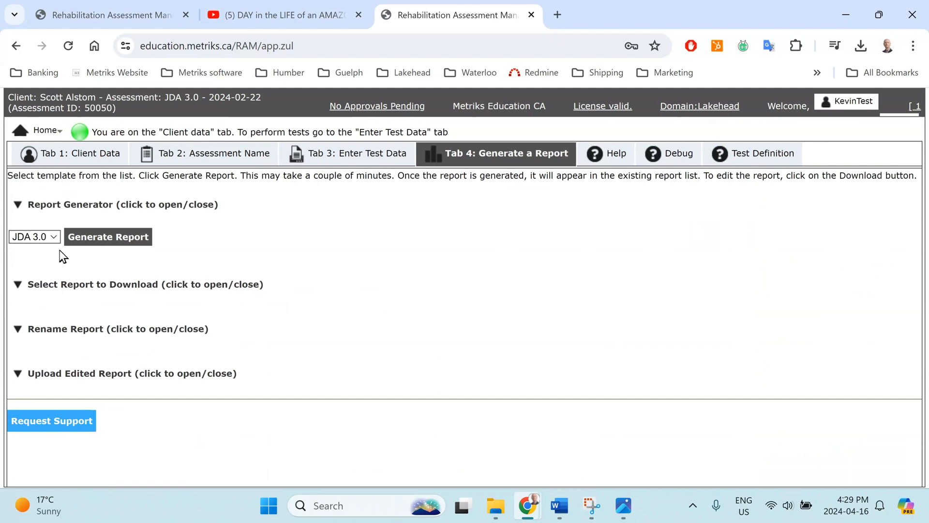
Generate a report from the JDA 3.0 template and download the newest entry in the existing reports.
left_click(52, 237)
left_click(53, 237)
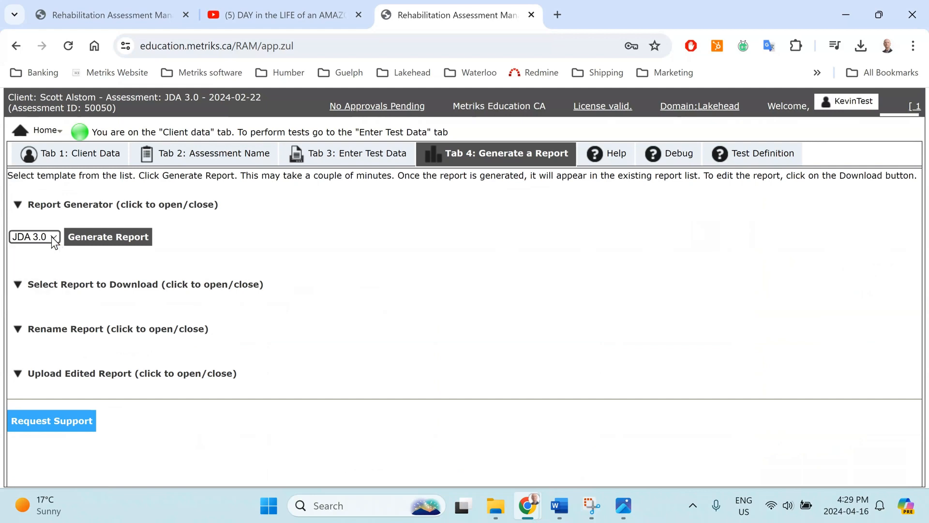
left_click(102, 246)
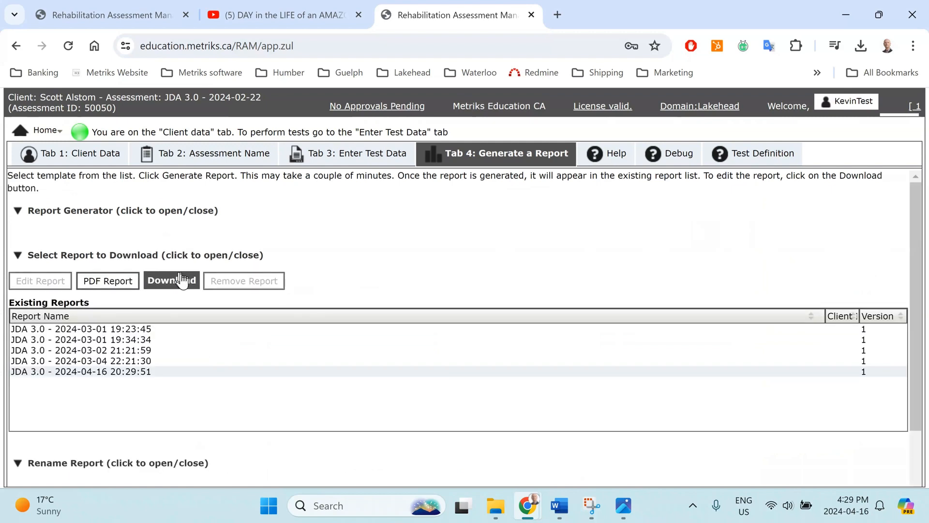
left_click(111, 373)
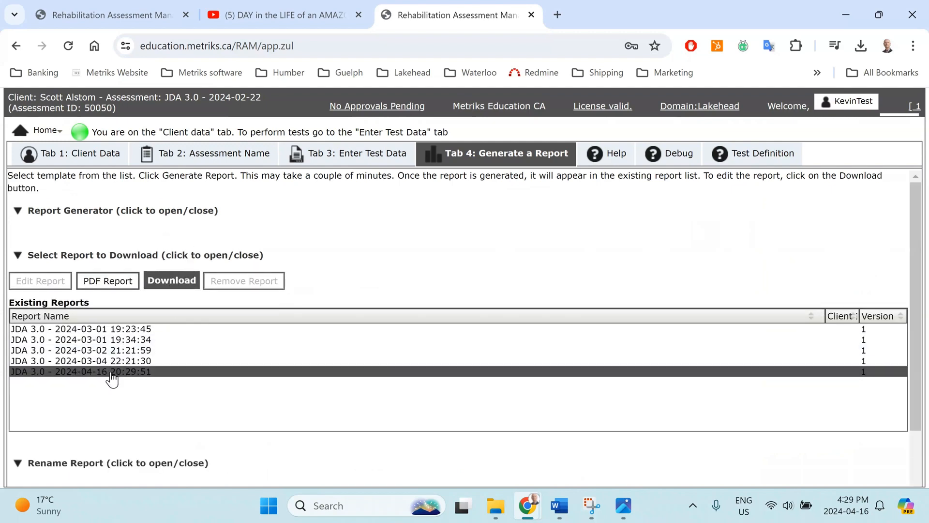
left_click(187, 283)
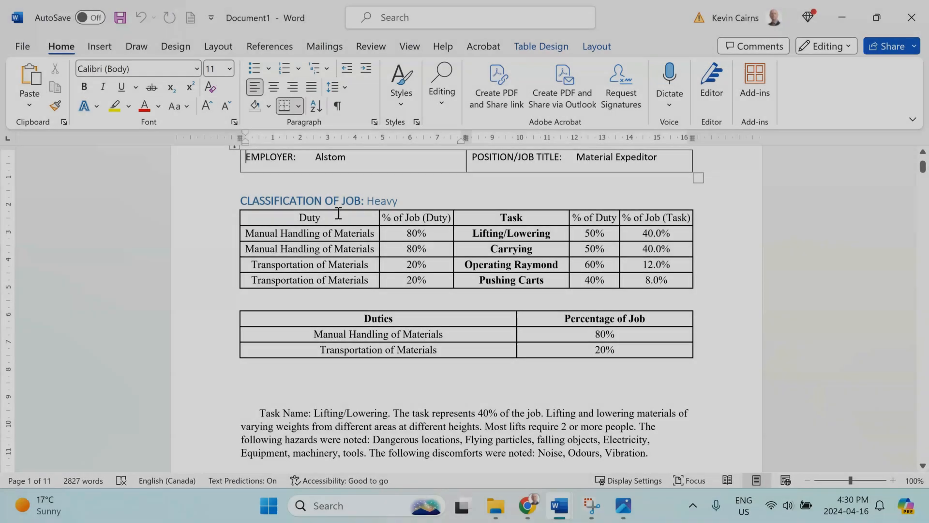
Examine the downloaded report in Word, including the job classification tables, the task descriptions and the physical demand frequency table.
scroll(338, 213, "down", 1)
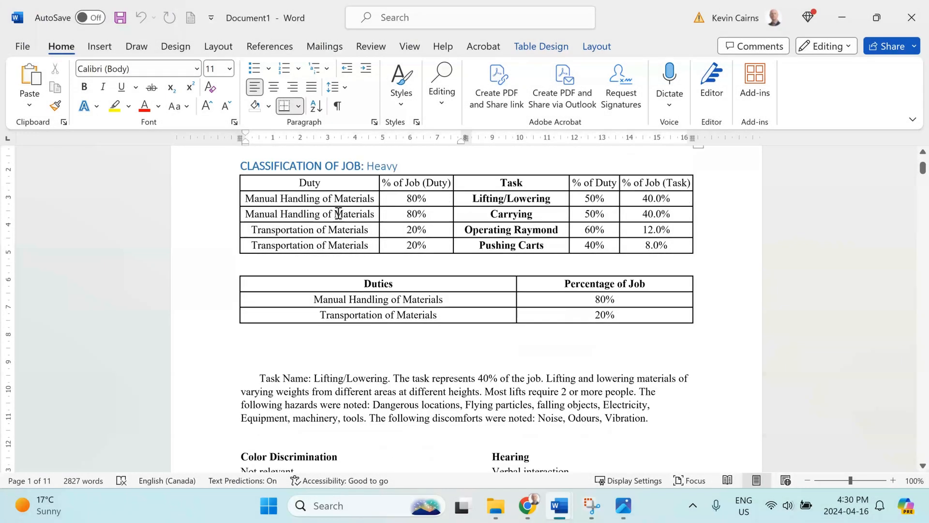
scroll(338, 213, "down", 4)
scroll(339, 213, "down", 10)
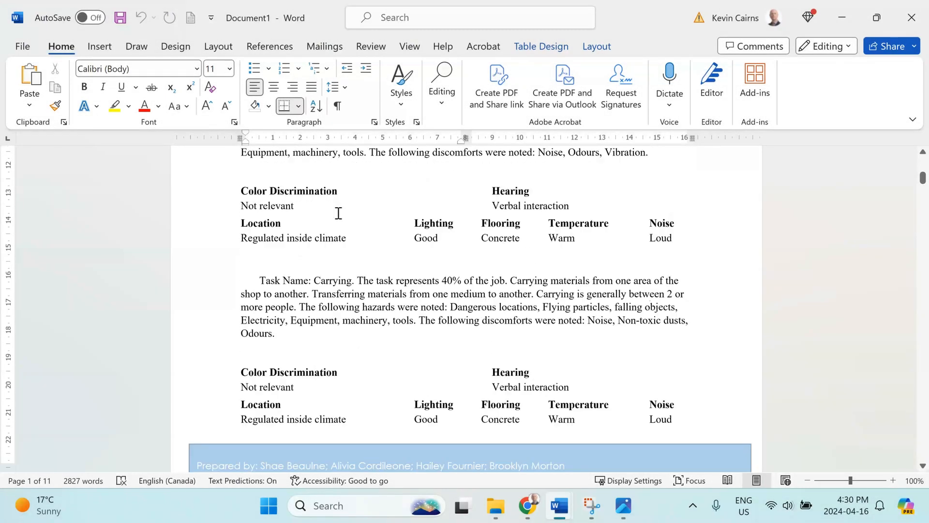
scroll(339, 216, "down", 10)
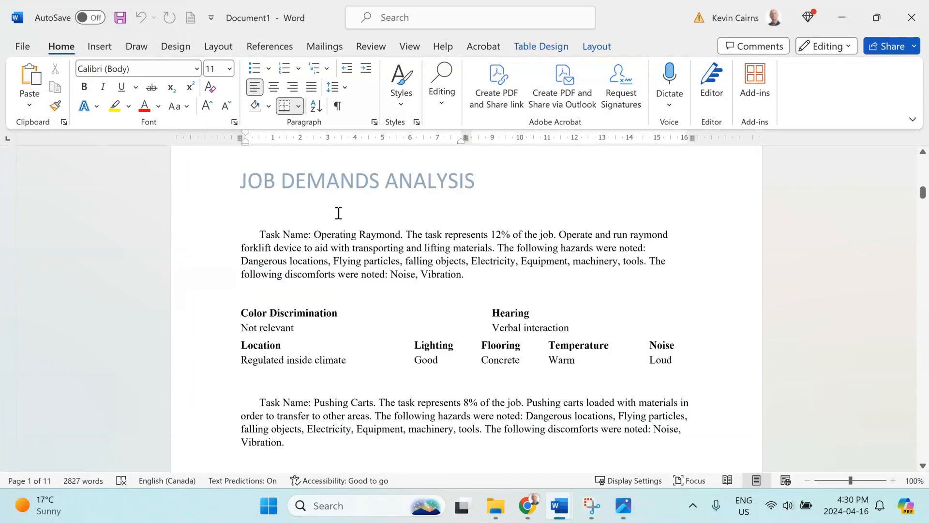
scroll(339, 213, "down", 8)
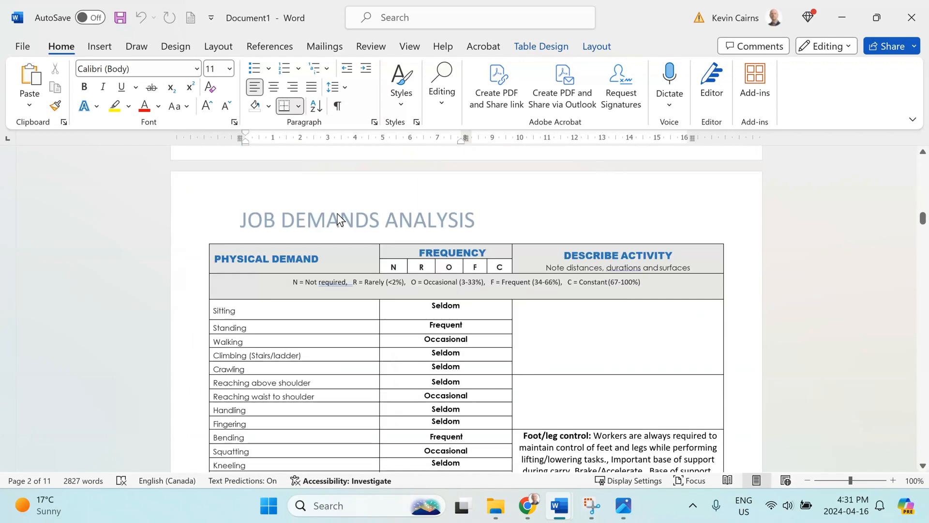
scroll(337, 213, "up", 8)
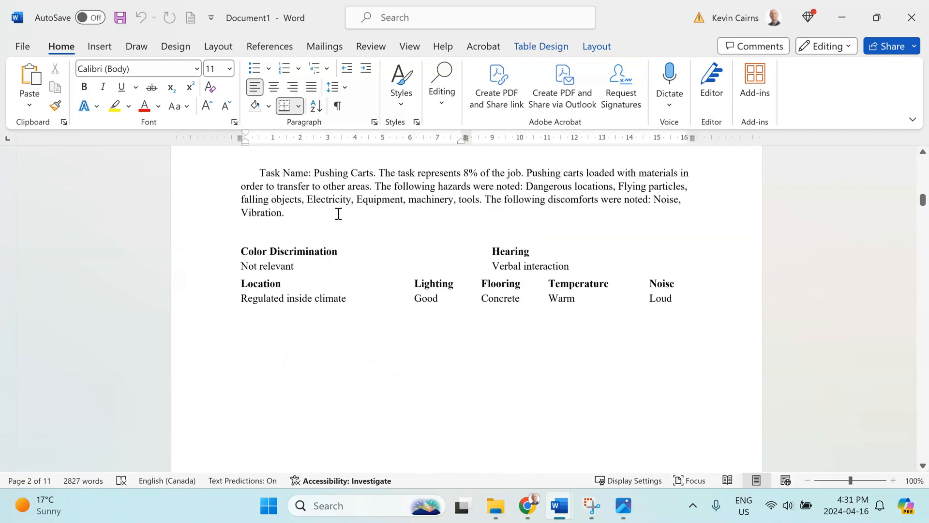
scroll(338, 213, "up", 5)
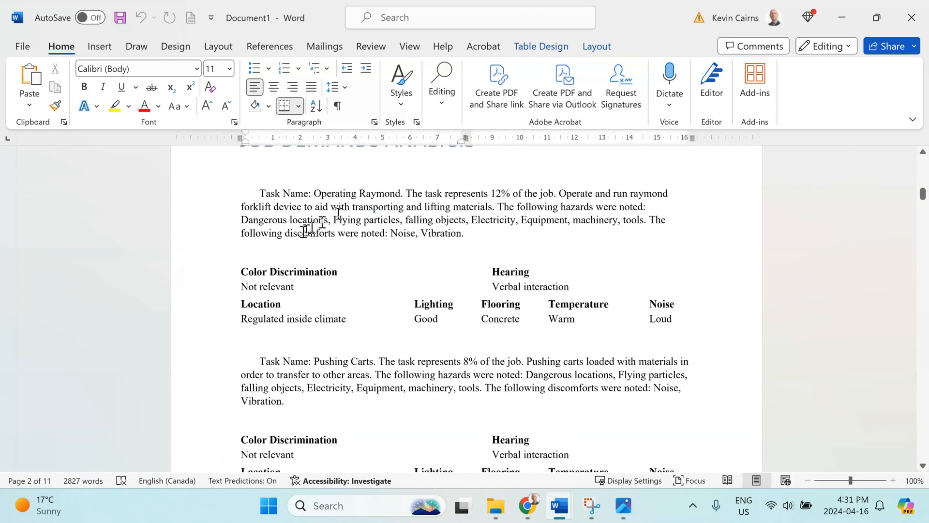